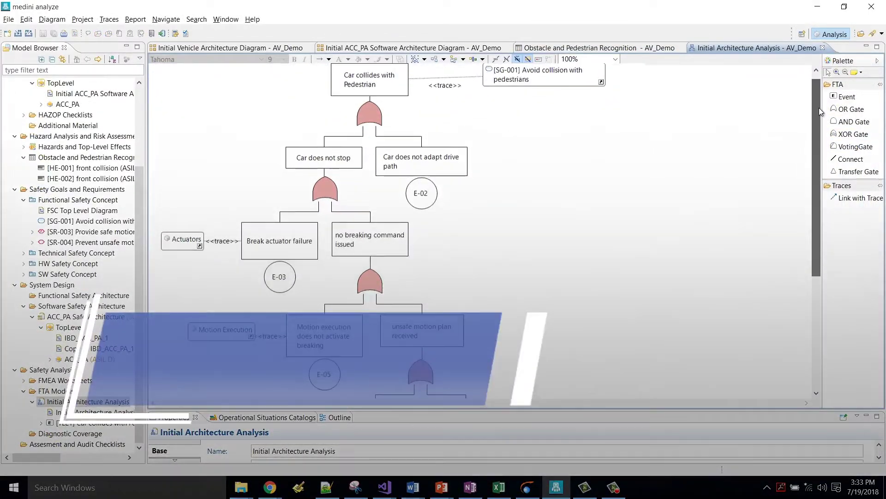
left_click_drag(820, 108, 826, 206)
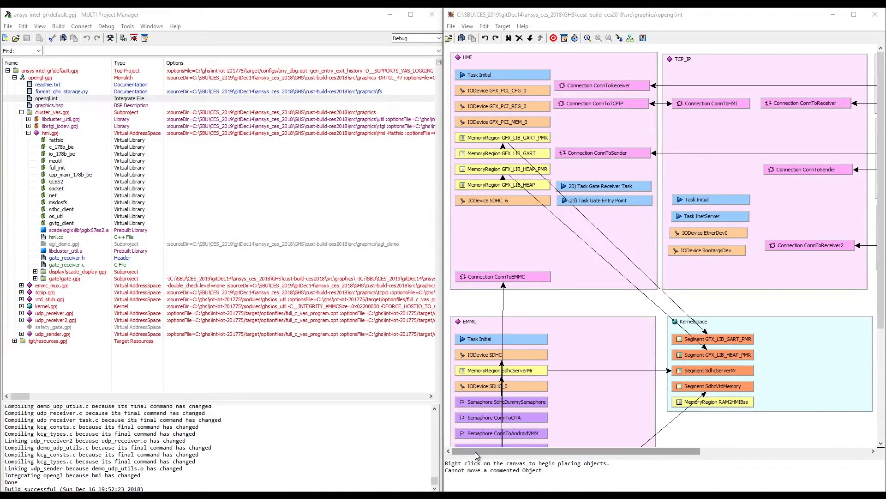
mouse_move(475, 452)
left_mouse_down()
mouse_move(649, 454)
mouse_move(479, 452)
left_mouse_up()
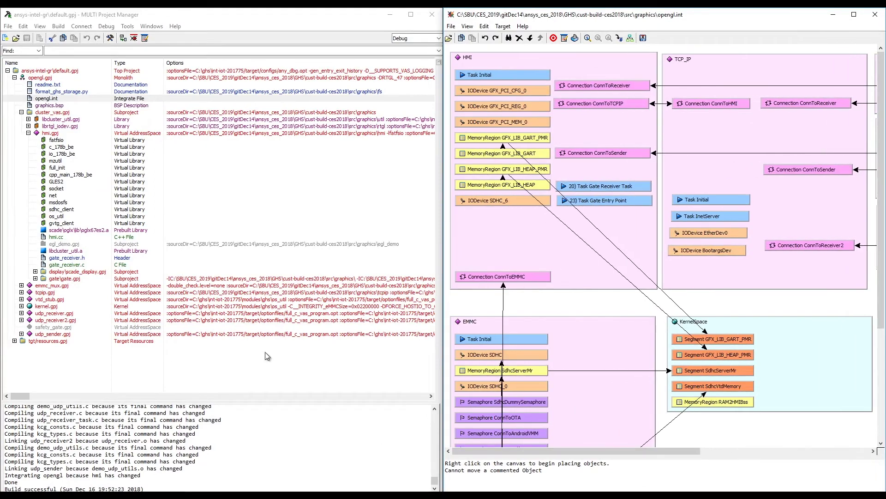
- Rebuild opengl, connect the debugger to cust-intel-gr-board1, and accept run-mode partner setup
left_click(110, 38)
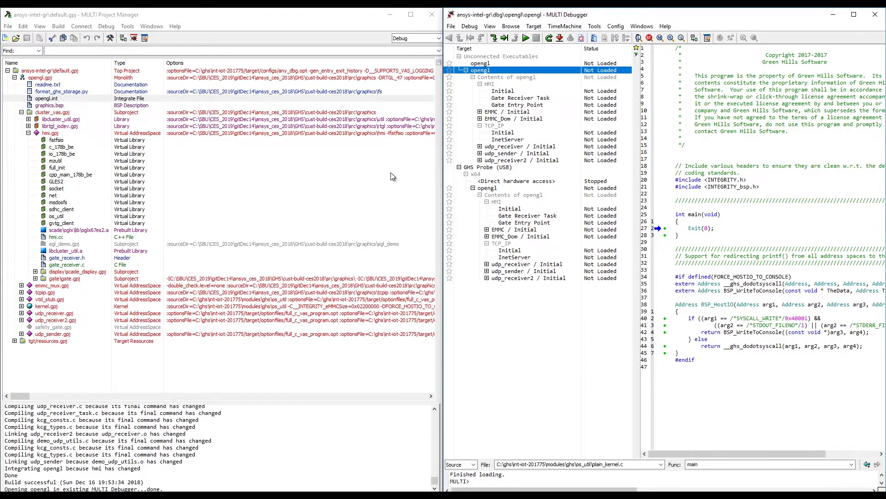
left_click(525, 39)
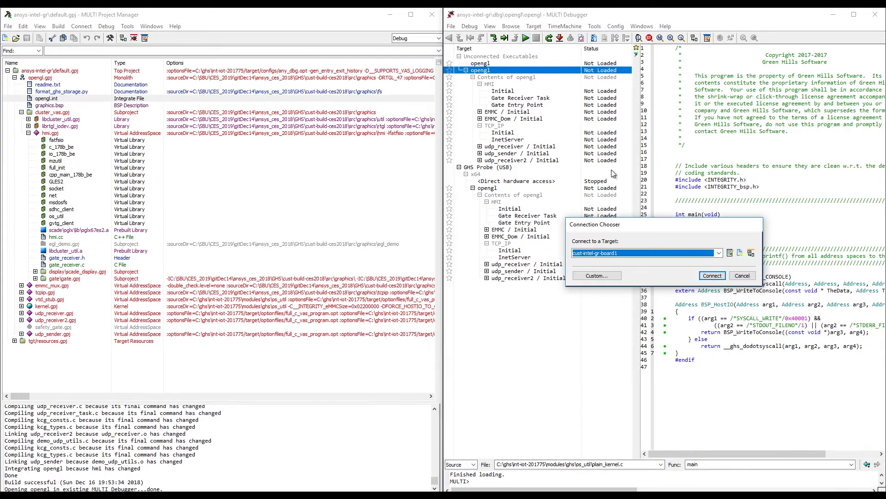
left_click(714, 275)
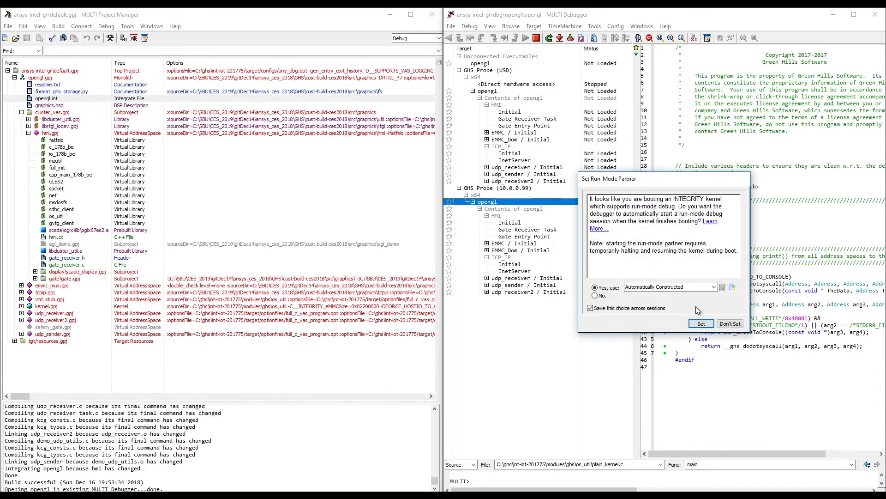
left_click(698, 323)
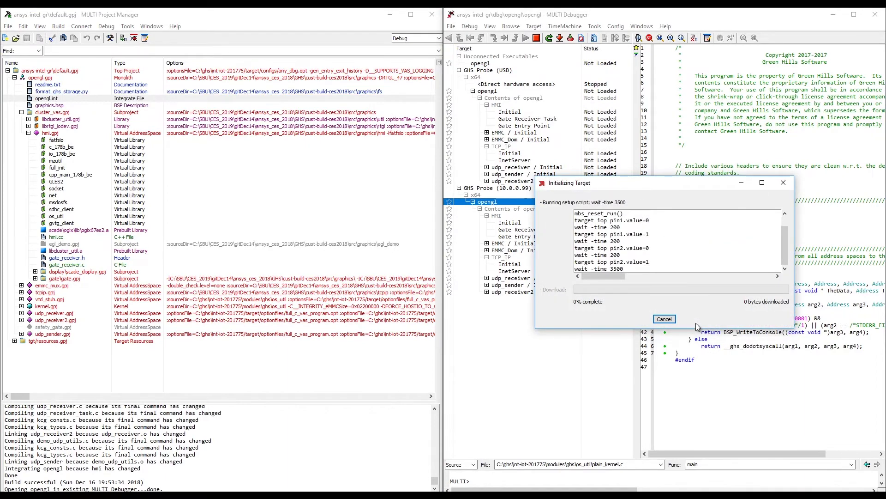